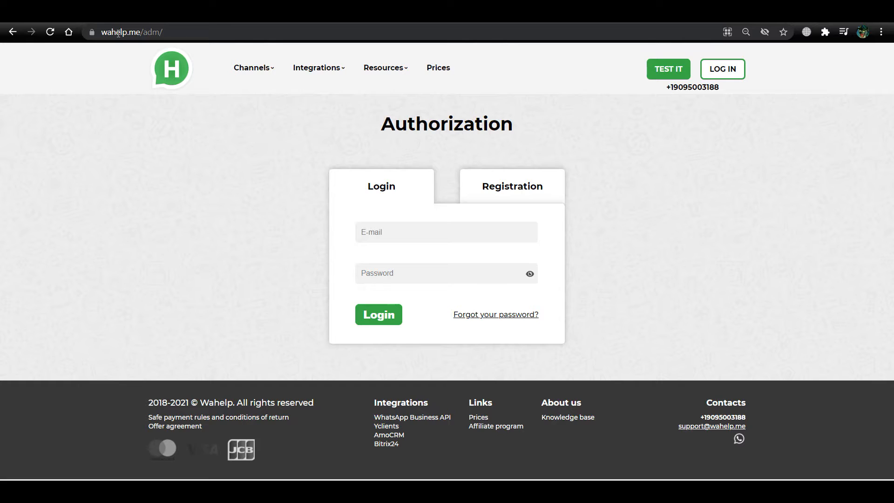
Look through the sign-up form's fields, then return to the login form
left_click(118, 32)
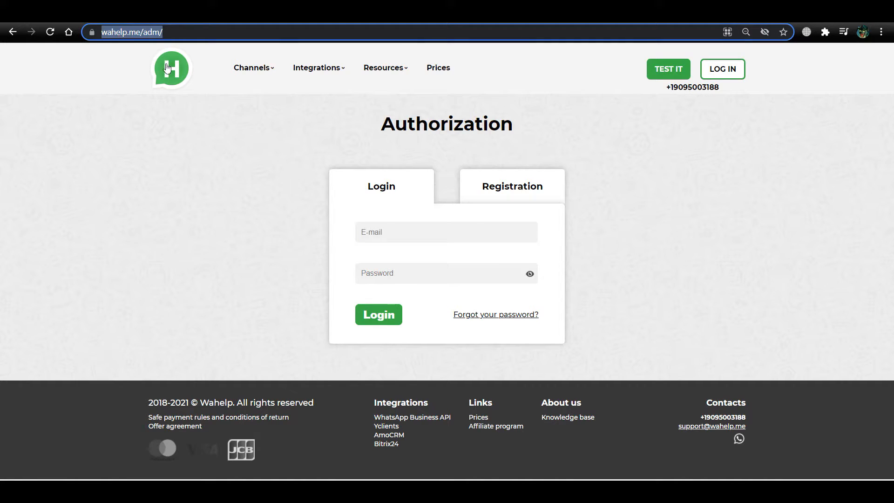
left_click(488, 190)
left_click(409, 248)
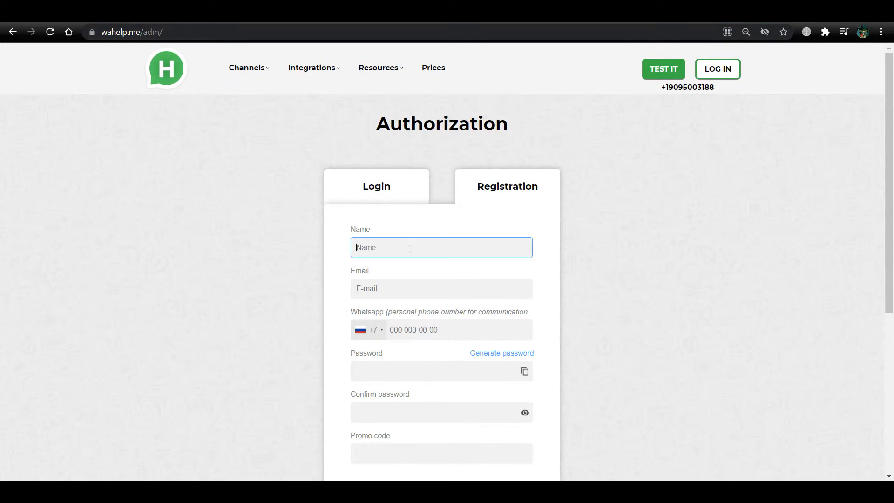
scroll(392, 205, "down", 1)
left_click(387, 233)
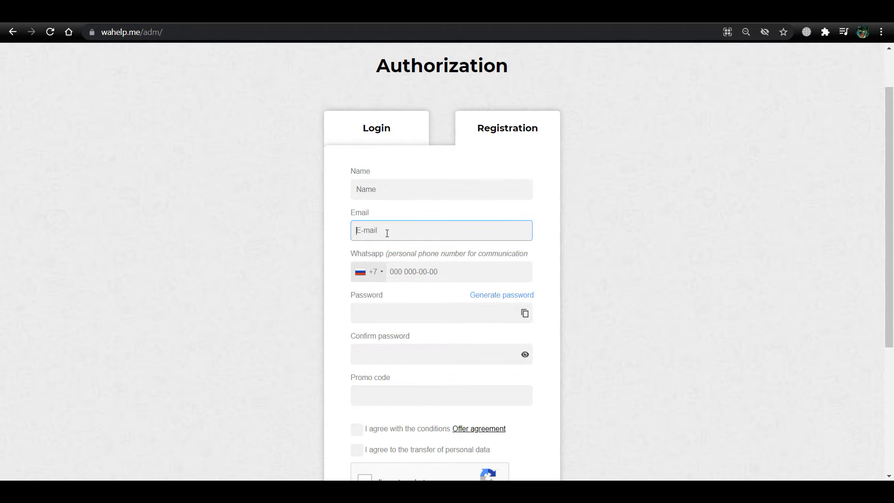
scroll(393, 231, "down", 1)
left_click(422, 214)
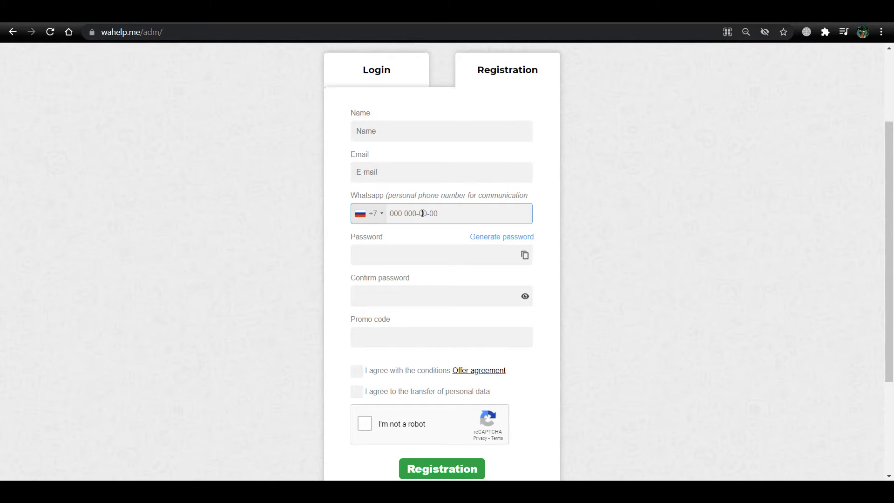
left_click(407, 258)
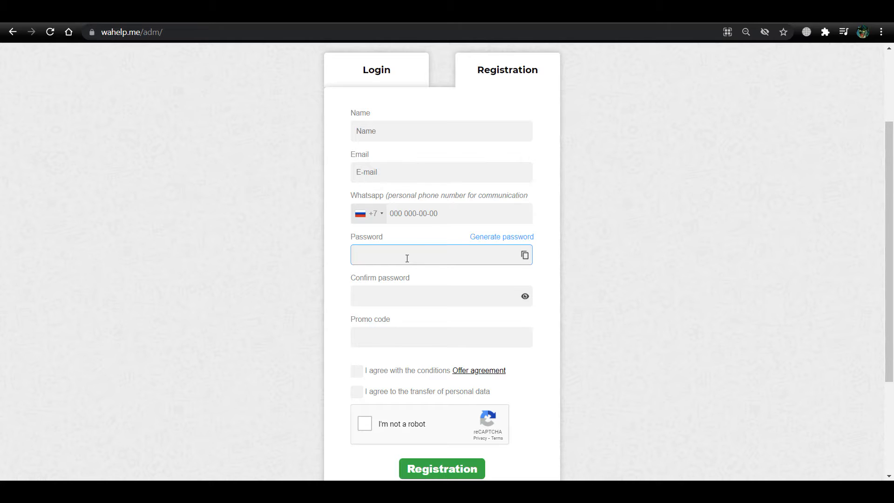
left_click(428, 295)
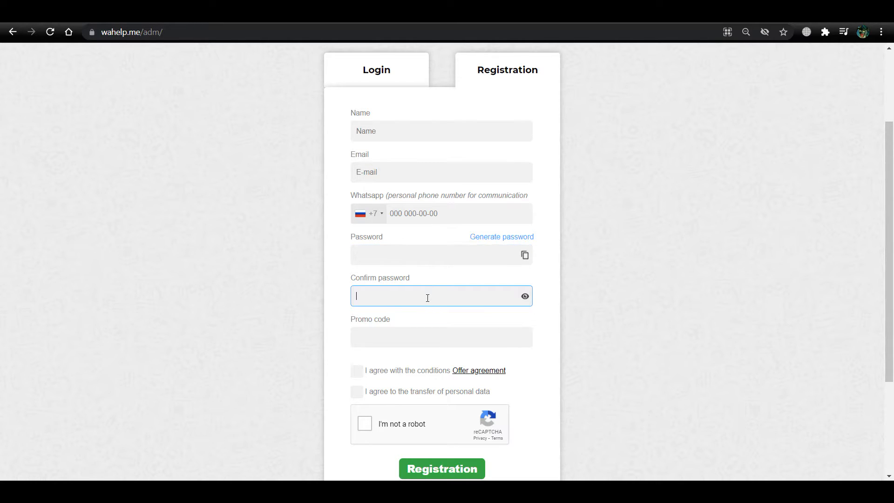
scroll(427, 297, "down", 1)
left_click(405, 279)
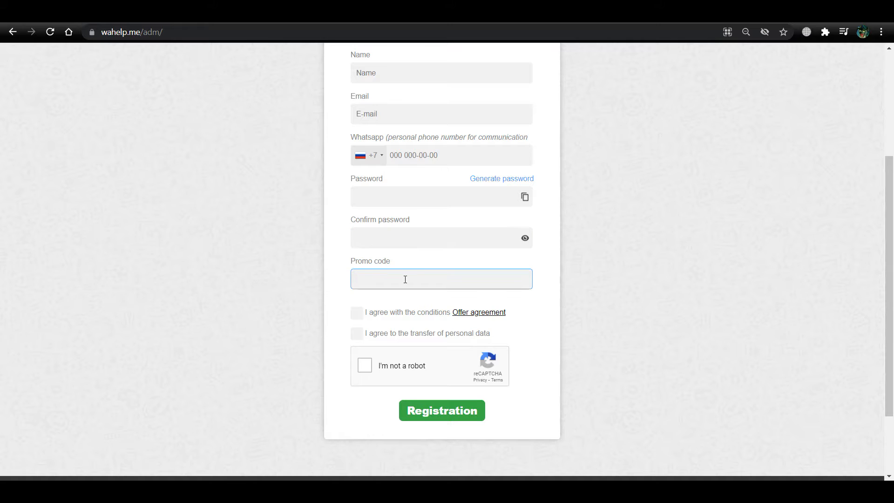
scroll(410, 282, "up", 1)
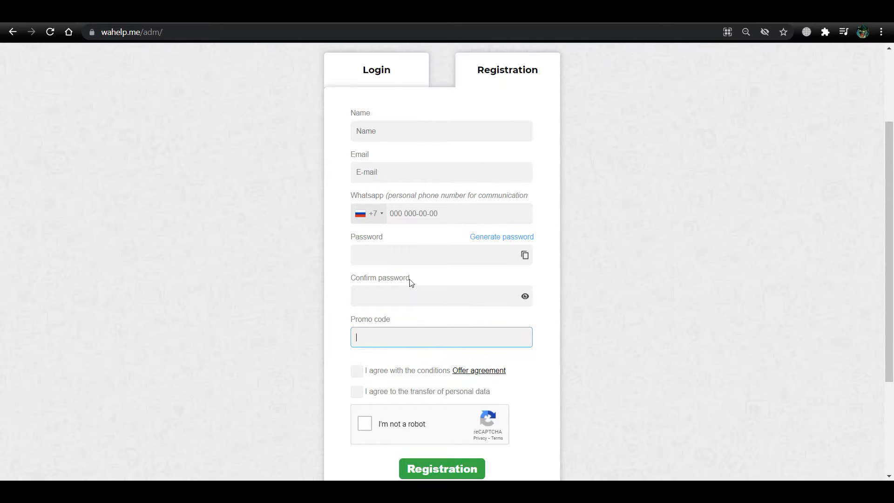
left_click(380, 80)
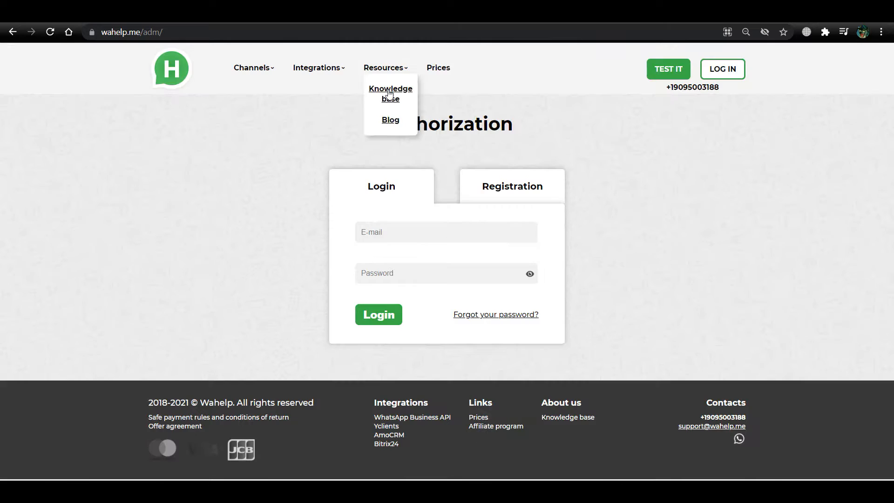
Log in to Wahelp with the account e-mail and the pasted password
left_click(422, 234)
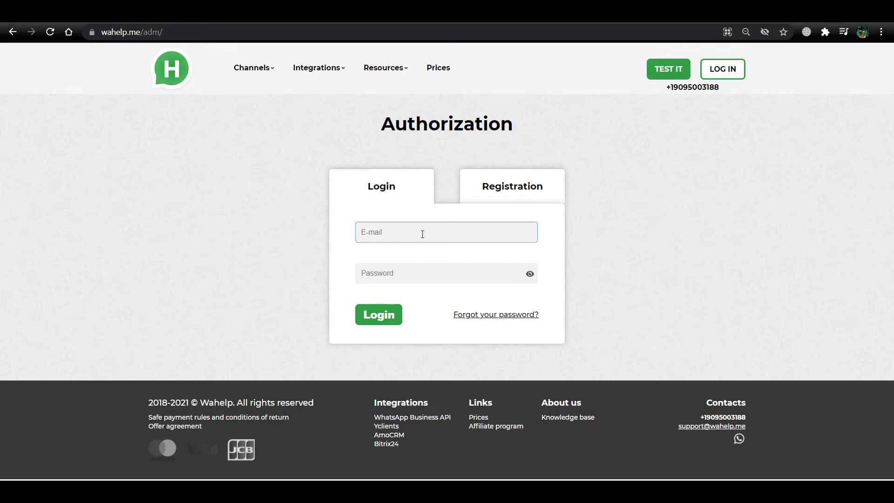
left_click(397, 278)
key("ctrl+v")
left_click(382, 313)
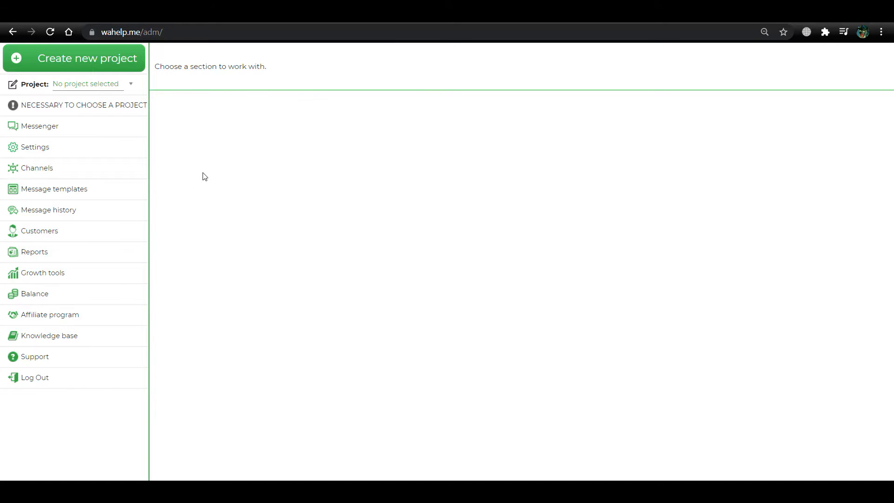
Create a new project named test12345, keeping YCLIENTS Standard integration selected
left_click(17, 57)
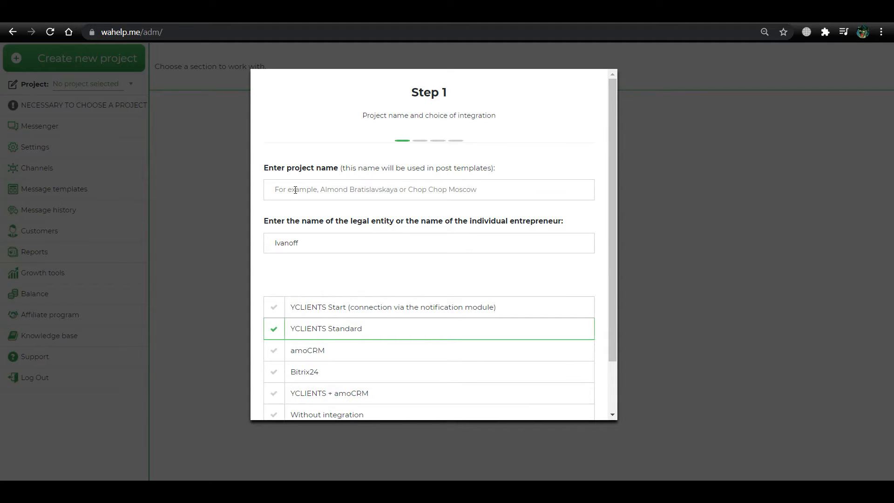
type("te")
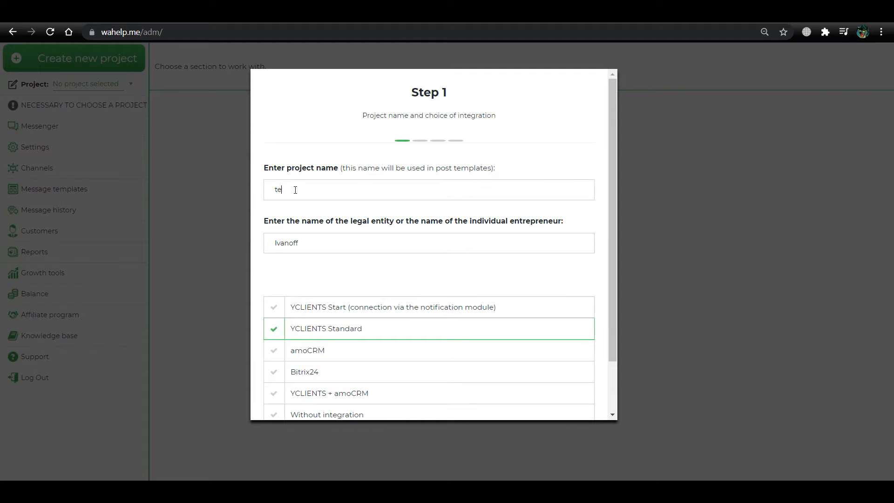
type("st12345")
scroll(332, 314, "down", 2)
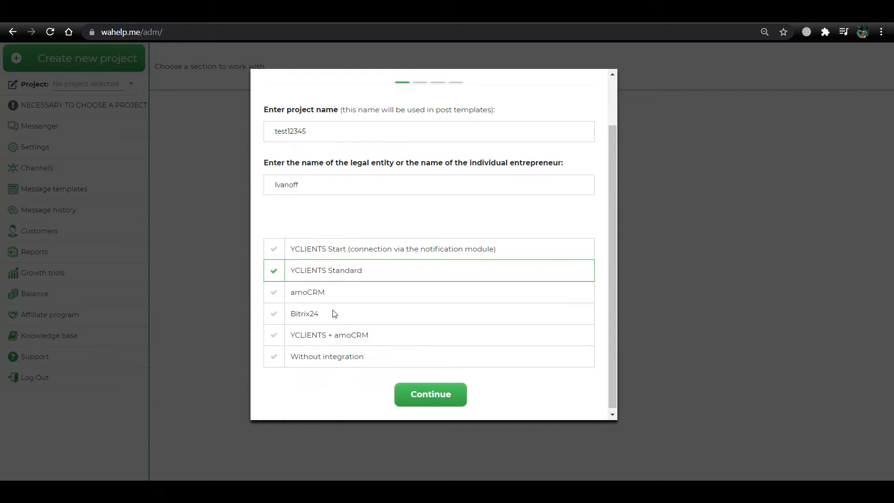
On Step 2, set the timezone to (-4:00) Atlantic Time (Canada), Caracas, La Paz, Santiago
left_click(429, 393)
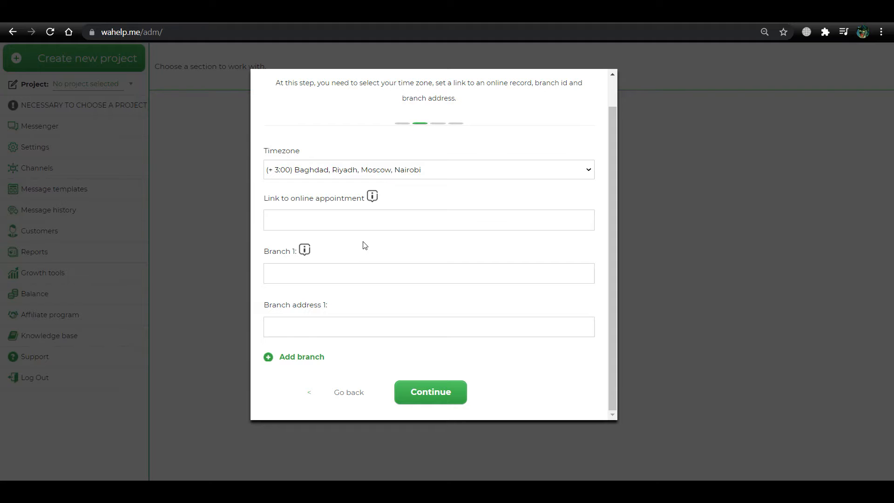
left_click(364, 171)
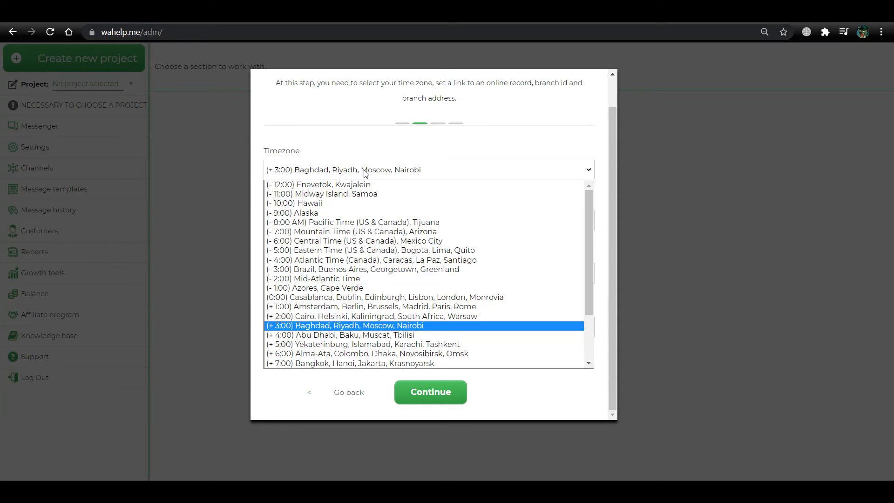
left_click(359, 264)
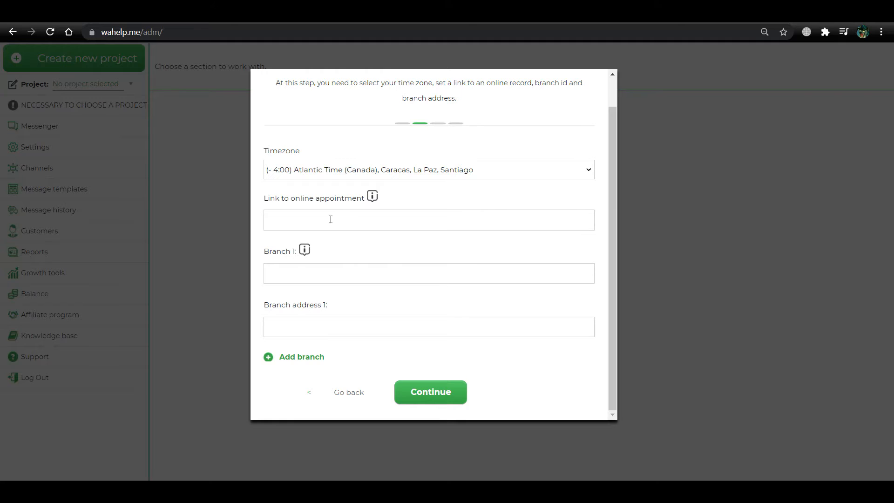
left_click(327, 224)
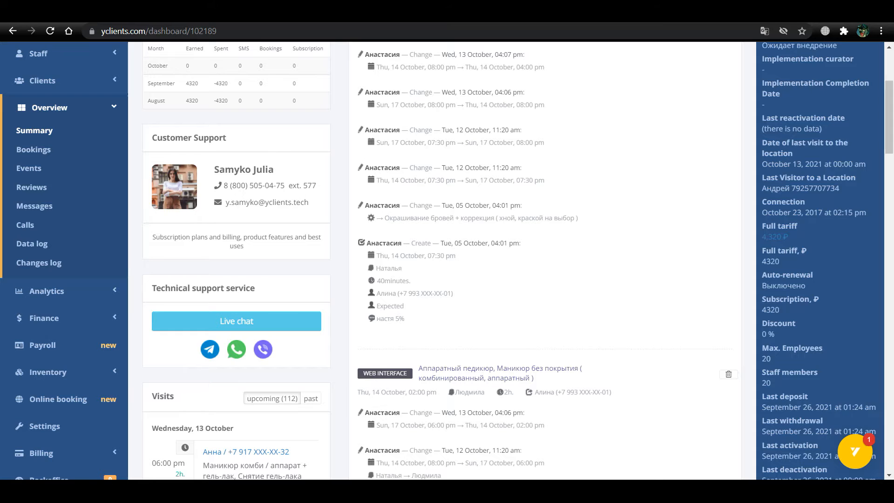
scroll(26, 309, "down", 1)
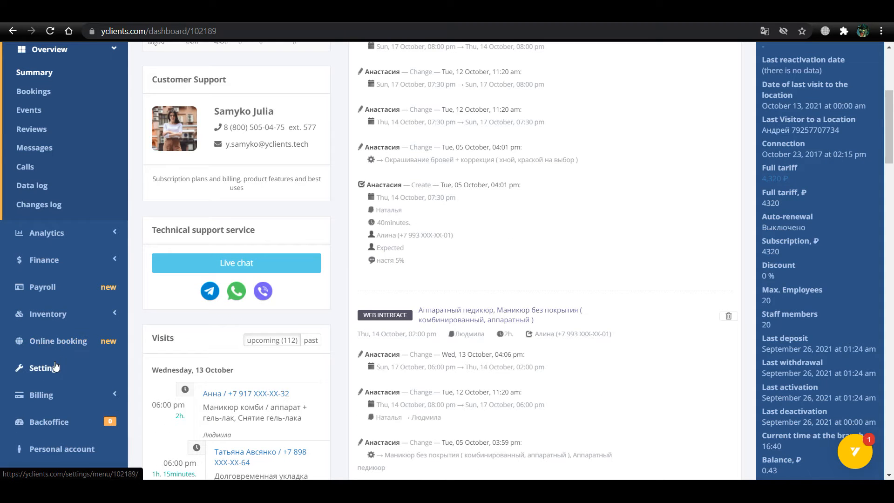
left_click(50, 368)
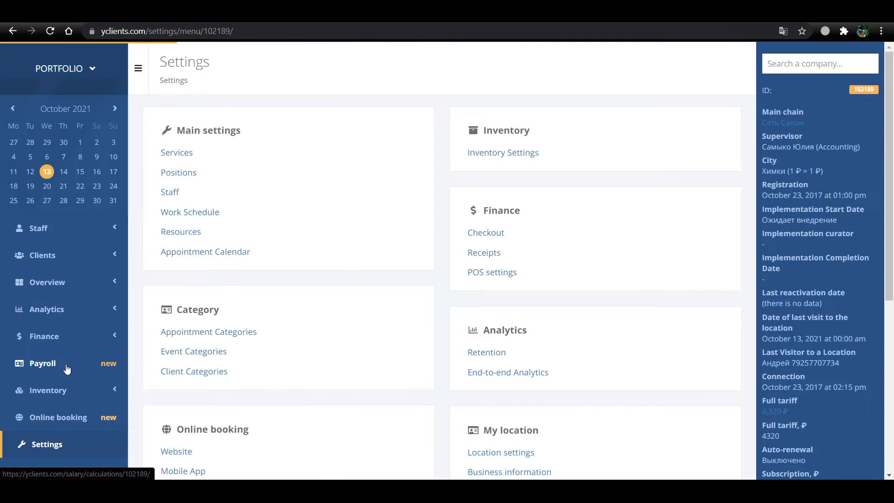
scroll(368, 305, "down", 1)
scroll(368, 305, "down", 1)
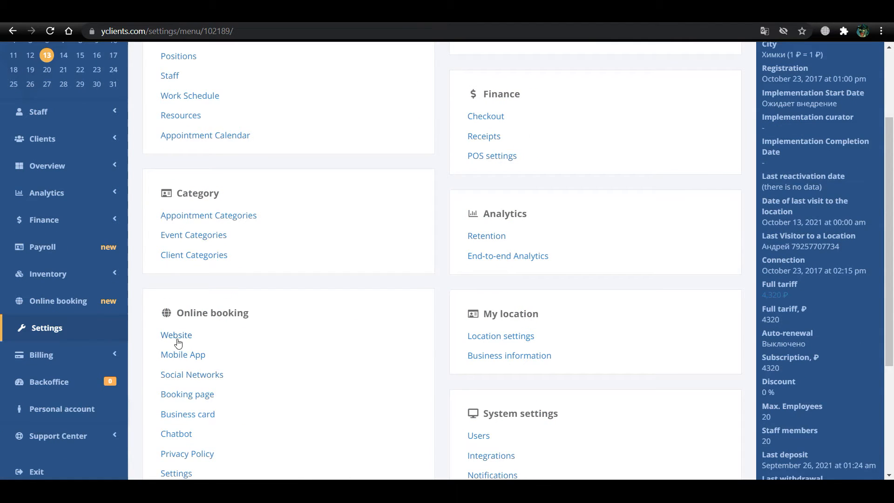
left_click(180, 340)
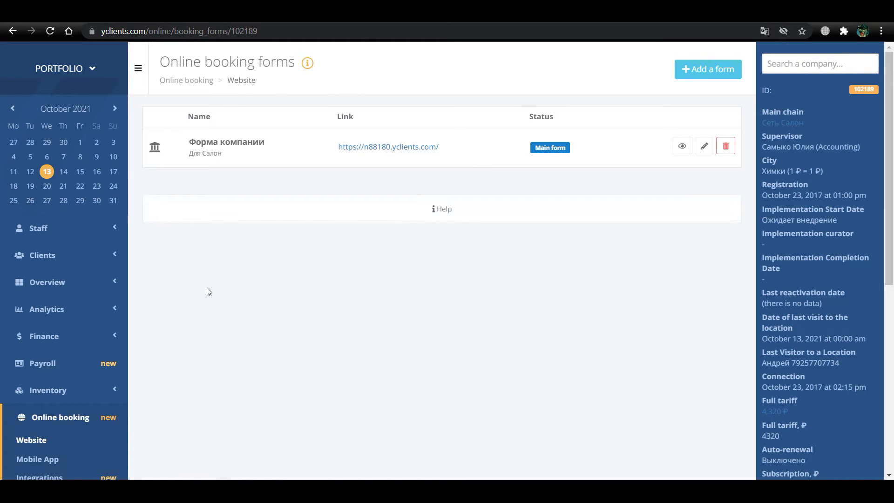
left_click_drag(332, 152, 442, 149)
key("ctrl+c")
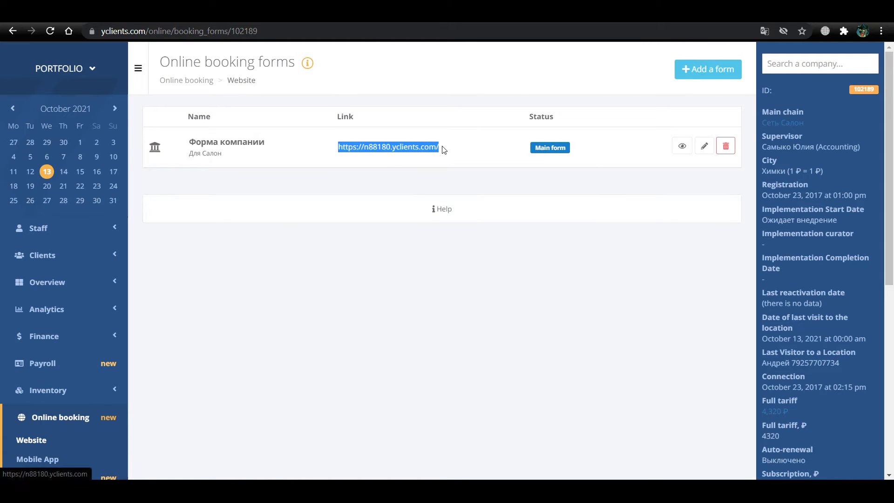
left_click(418, 18)
left_click(331, 218)
key("ctrl+v")
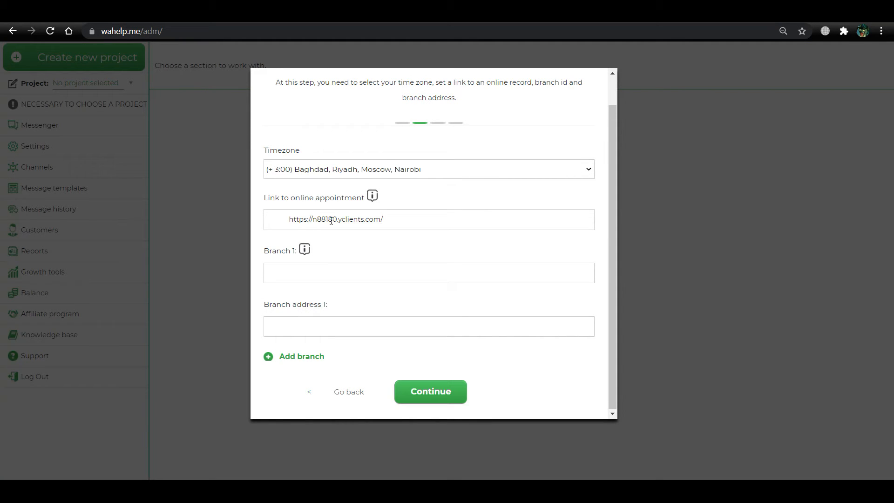
left_click(372, 196)
Copy location ID 102189 from the YCLIENTS Summary page into Wahelp's Branch 1 field
key("ctrl+Tab")
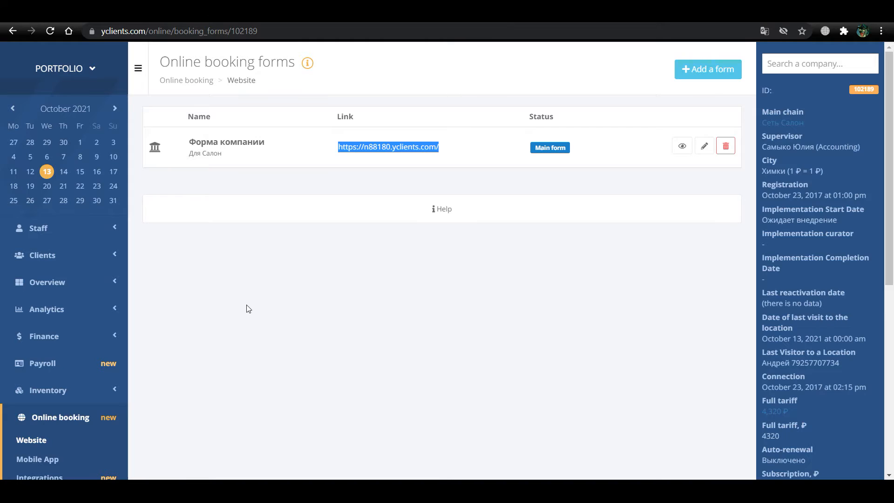
scroll(270, 303, "down", 1)
left_click(68, 230)
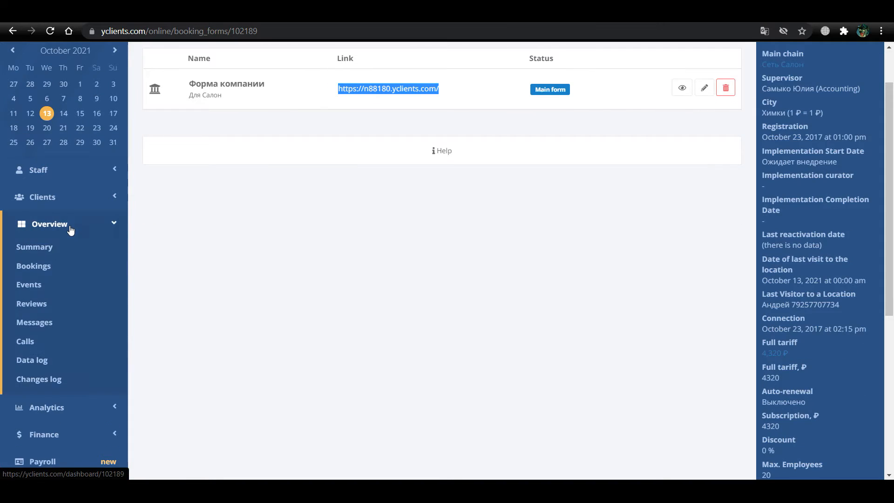
left_click(42, 246)
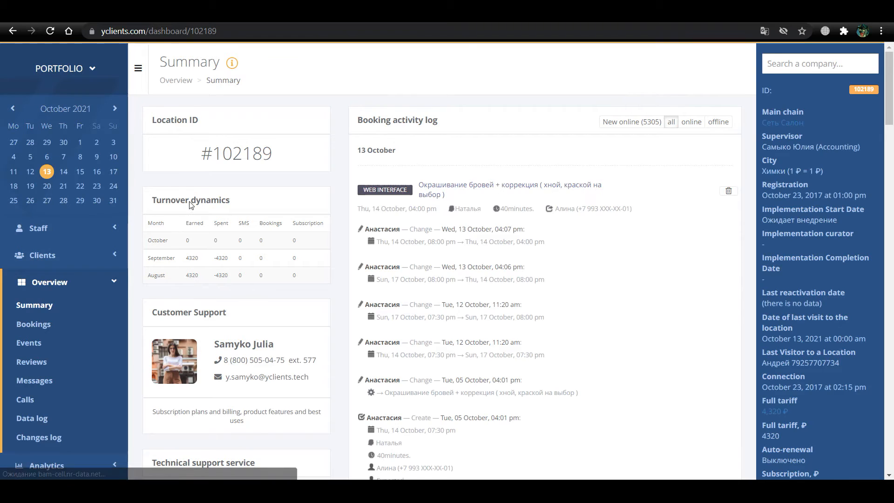
left_click_drag(201, 154, 272, 152)
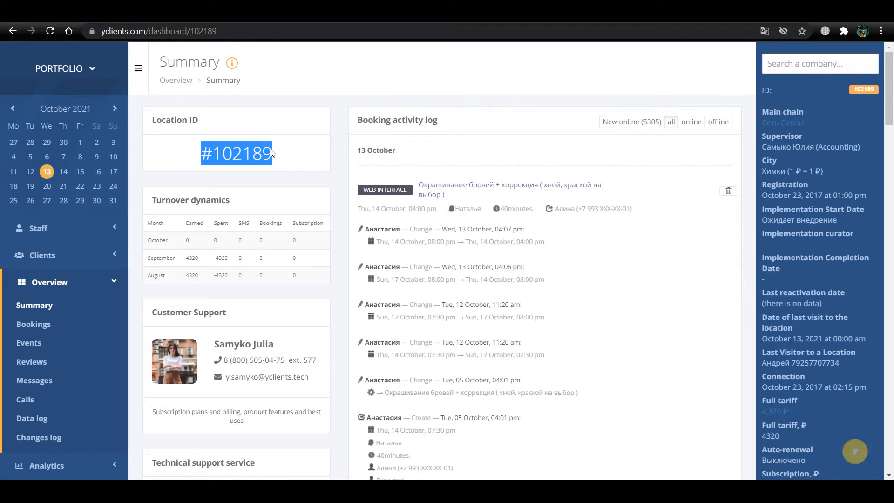
left_click(272, 156)
double_click(227, 156)
key("ctrl+c")
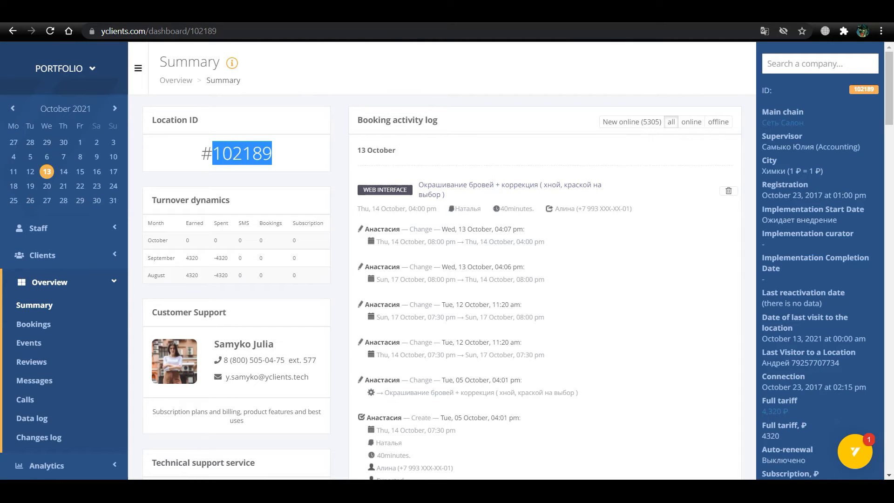
key("ctrl+Tab")
left_click(309, 276)
key("ctrl+v")
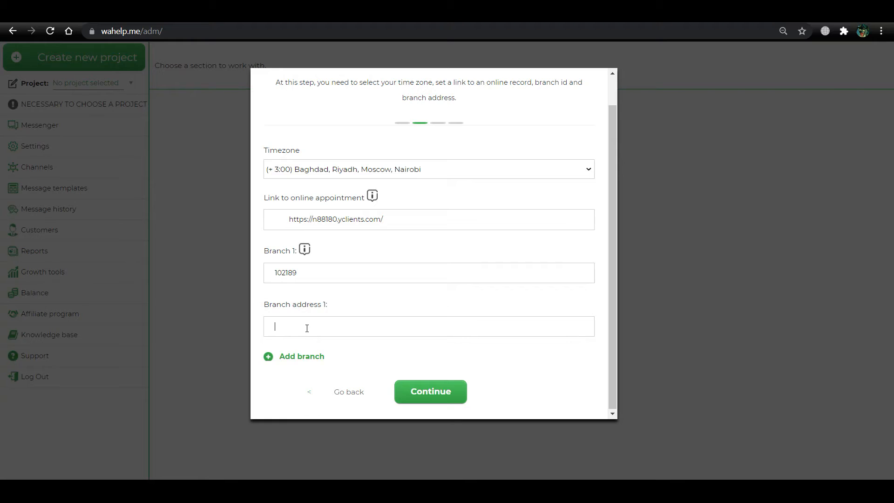
left_click(428, 391)
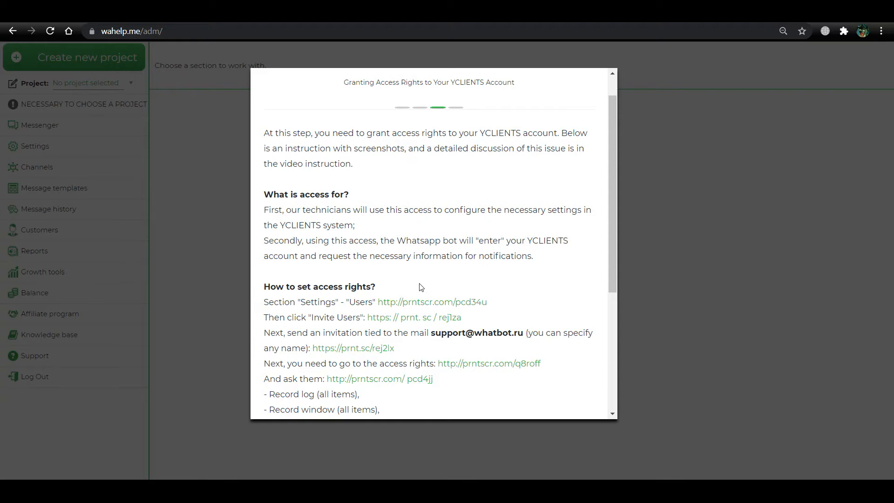
scroll(422, 286, "down", 1)
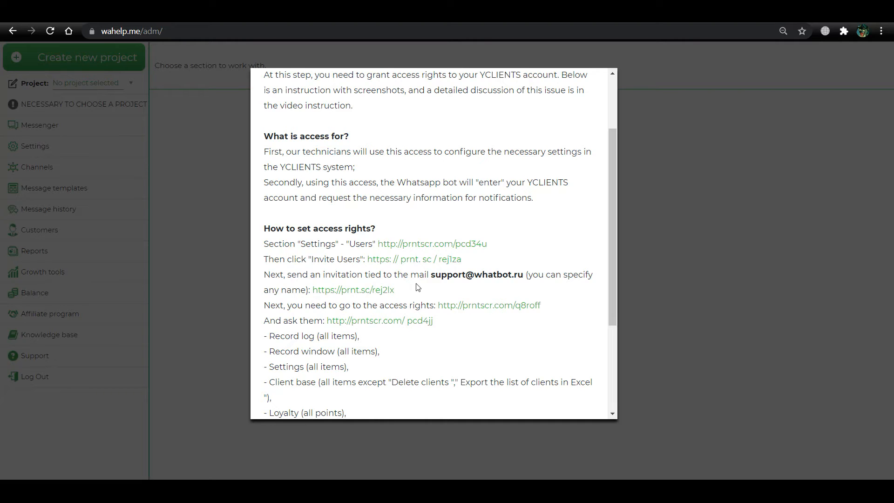
scroll(418, 287, "down", 1)
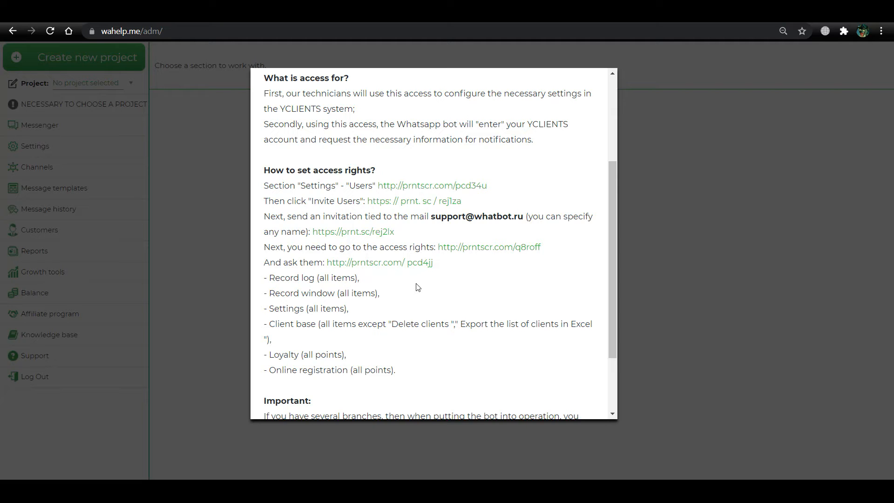
scroll(418, 287, "down", 1)
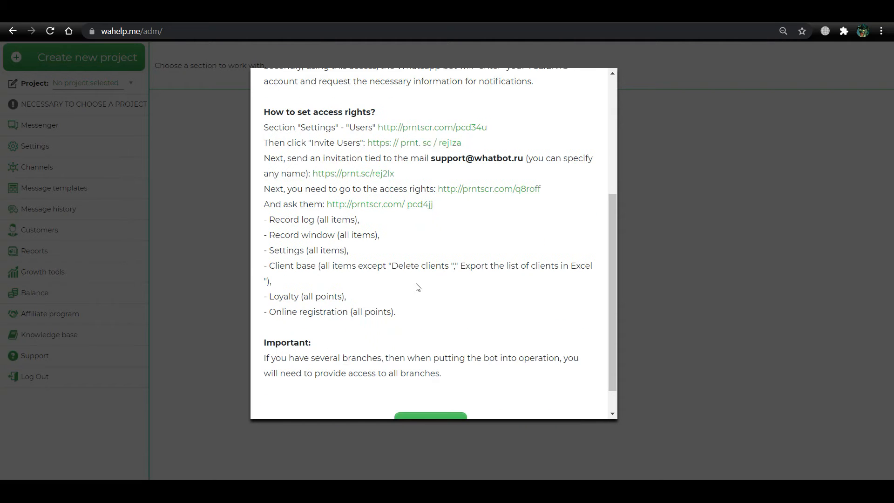
scroll(418, 287, "up", 1)
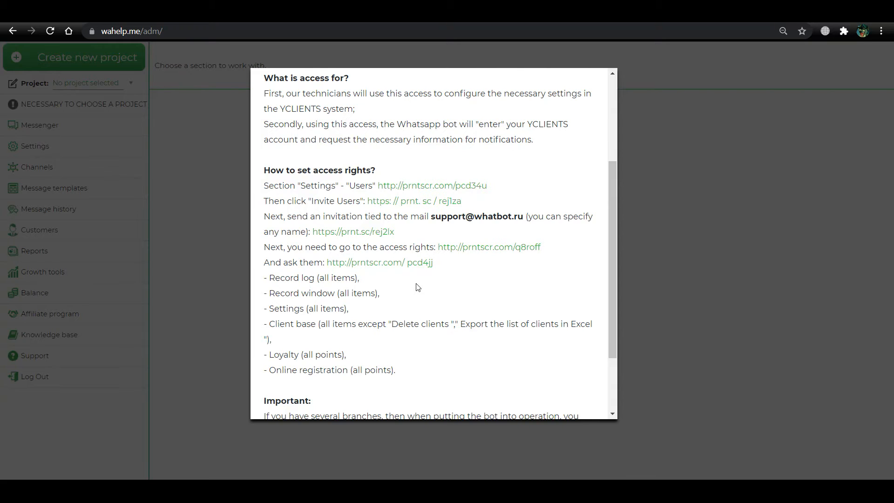
scroll(418, 288, "down", 2)
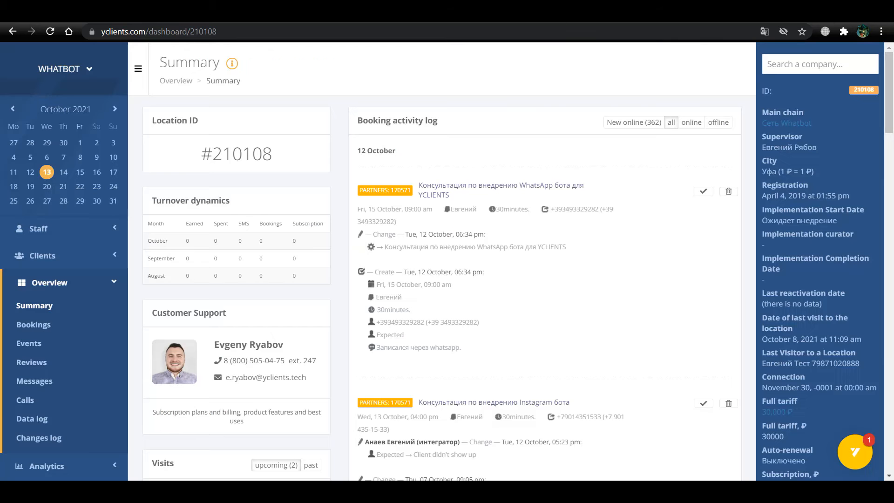
Go to YCLIENTS Settings > Users to see the location's users
scroll(94, 298, "down", 4)
scroll(94, 298, "down", 3)
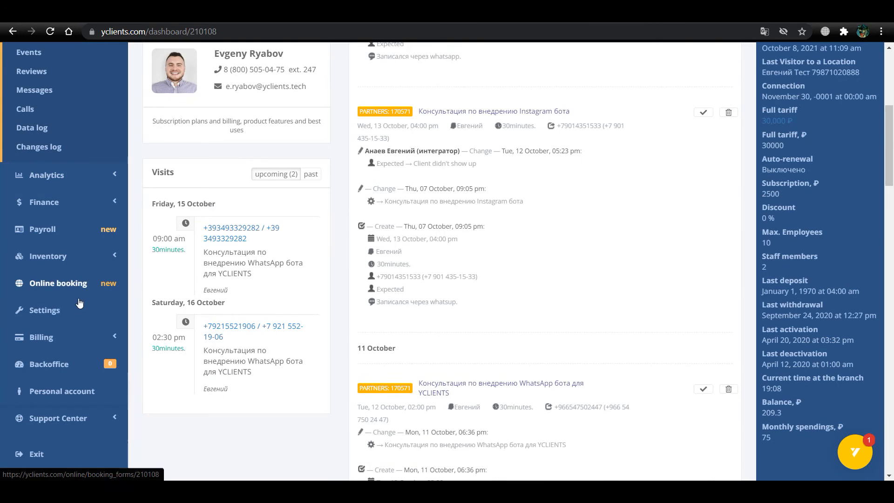
left_click(66, 309)
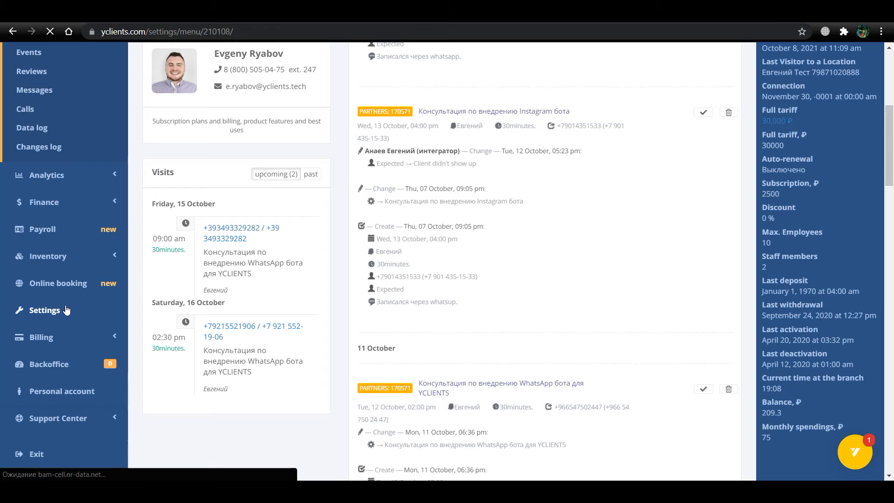
scroll(431, 268, "down", 6)
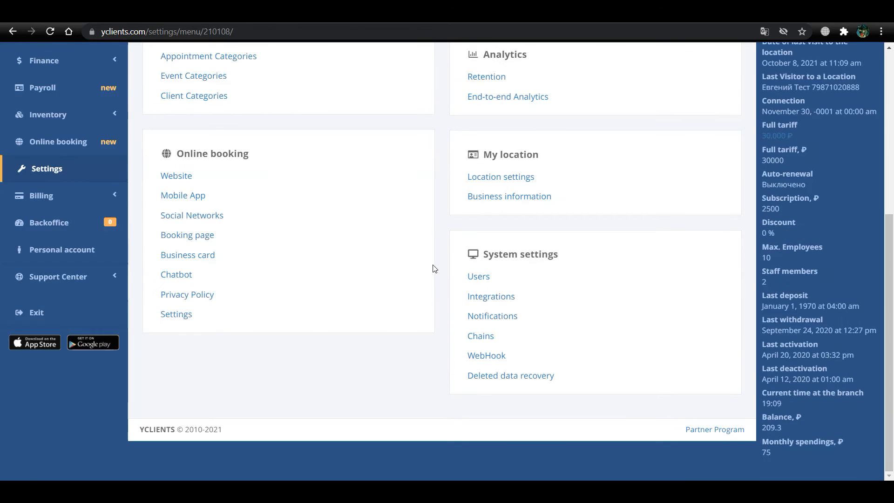
left_click(477, 278)
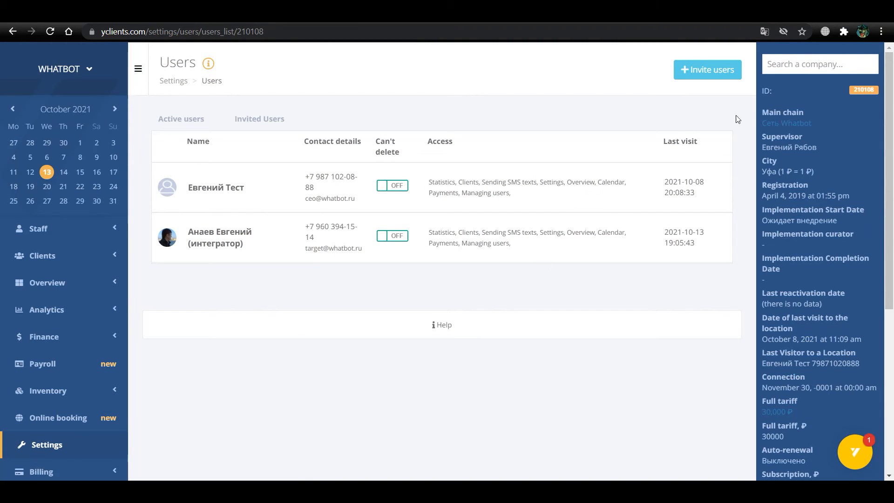
Invite username 'wahelp' using the Wahelp support e-mail address
left_click(712, 72)
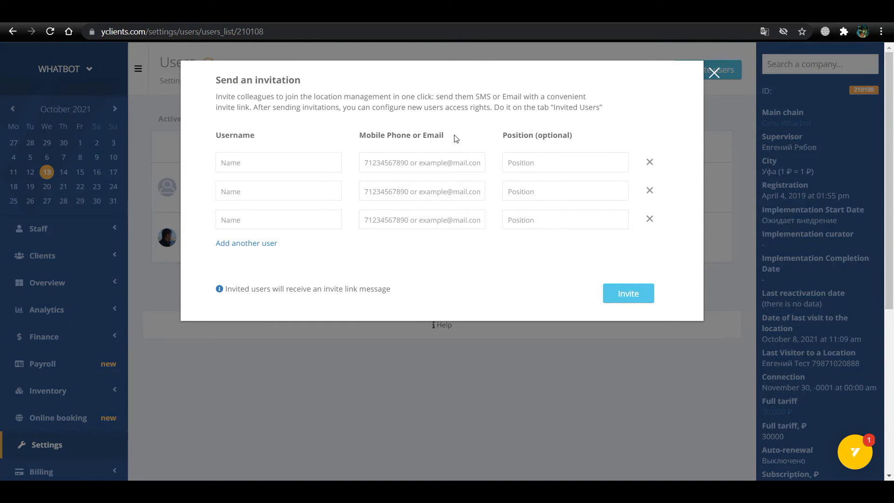
left_click(300, 163)
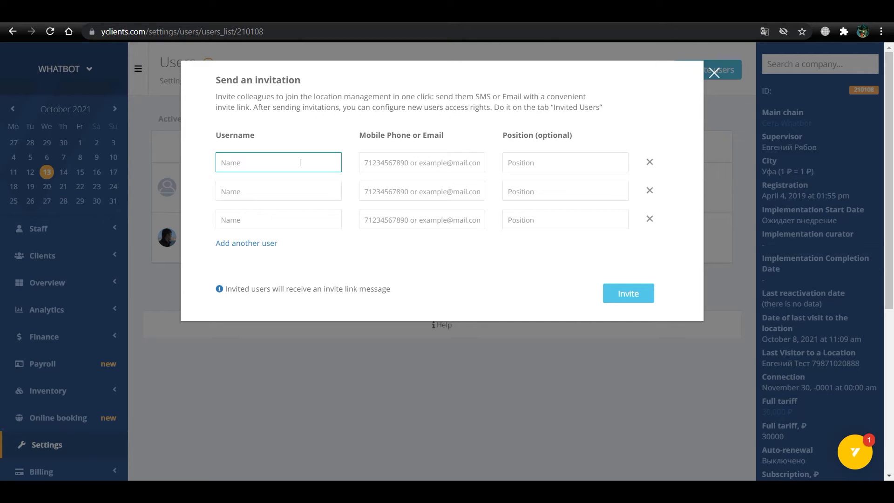
type("wahelp")
left_click(461, 166)
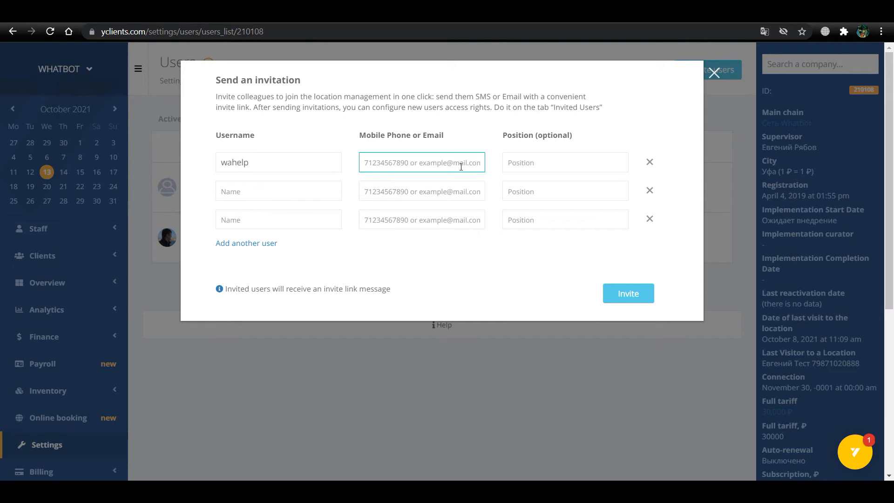
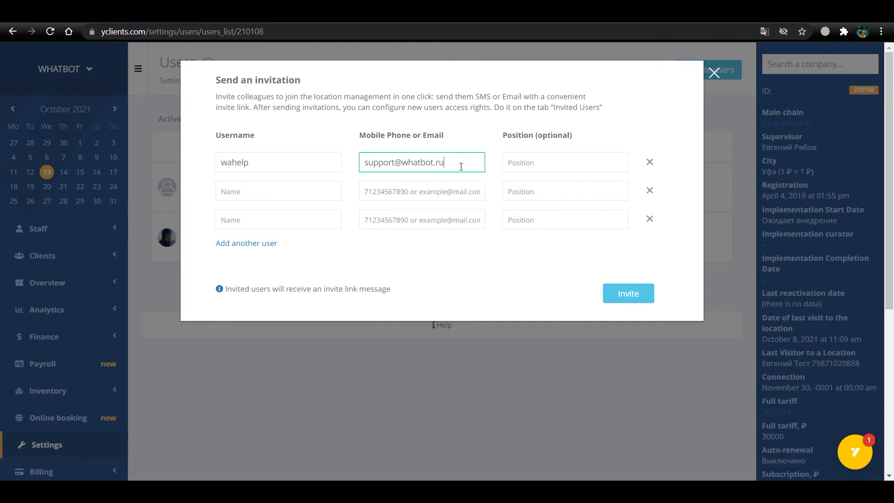
left_click(617, 294)
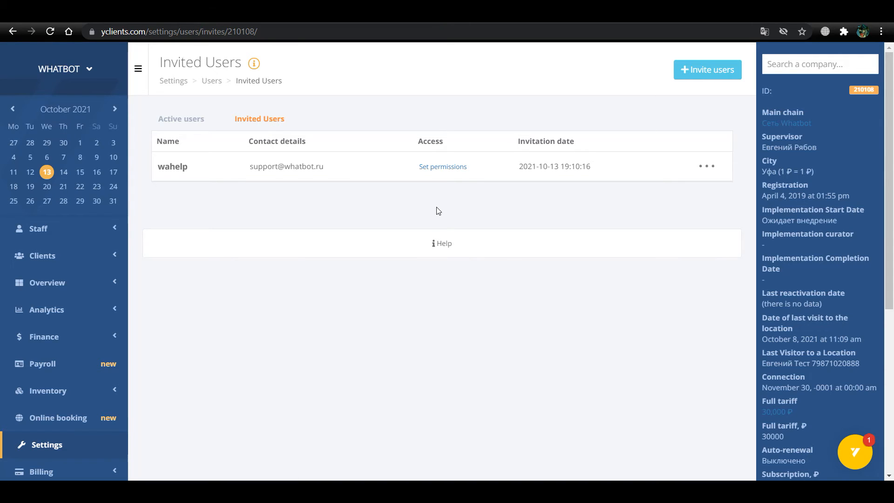
Grant the wahelp invitee all Appointment Calendar, Booking window and Settings rights
left_click(437, 168)
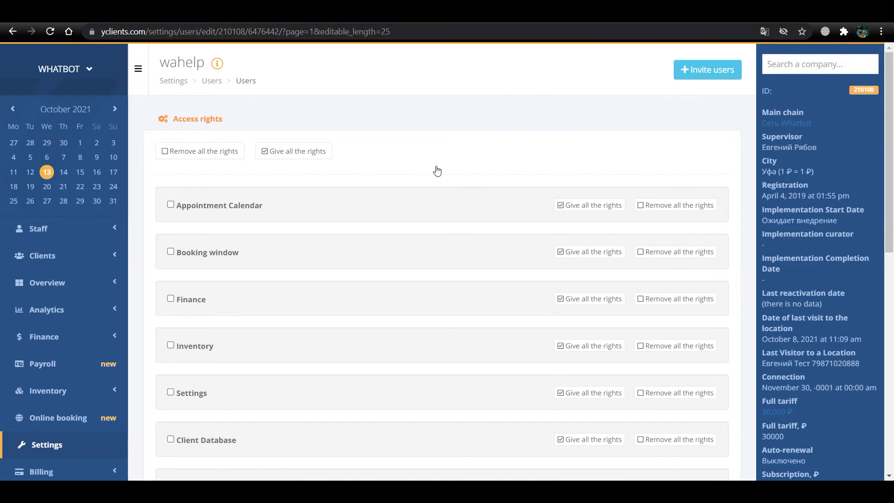
scroll(446, 169, "down", 1)
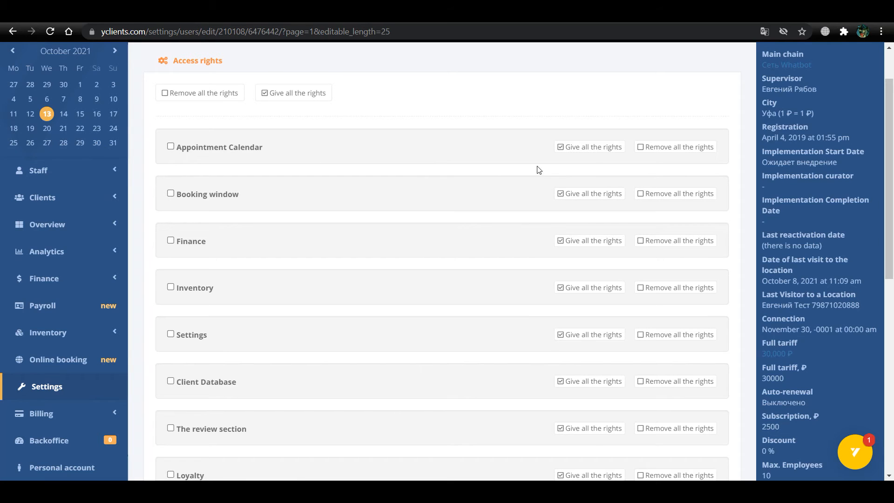
left_click(591, 147)
scroll(575, 171, "down", 4)
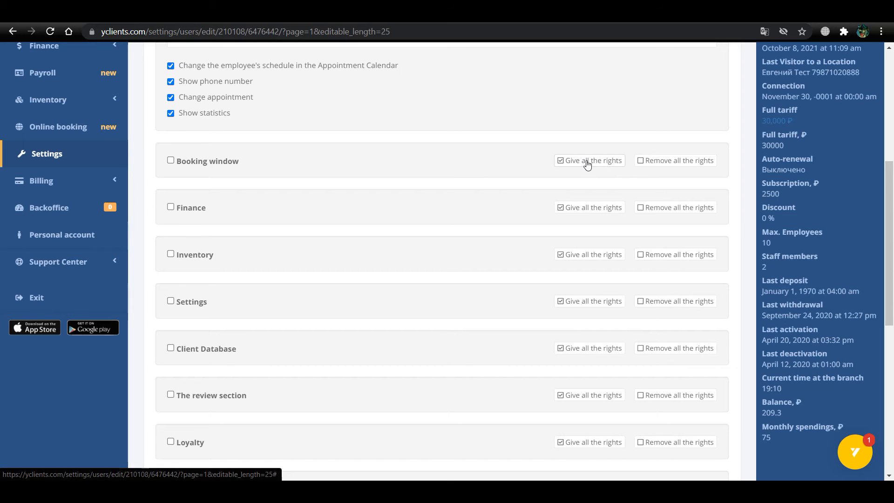
left_click(587, 160)
scroll(588, 163, "down", 9)
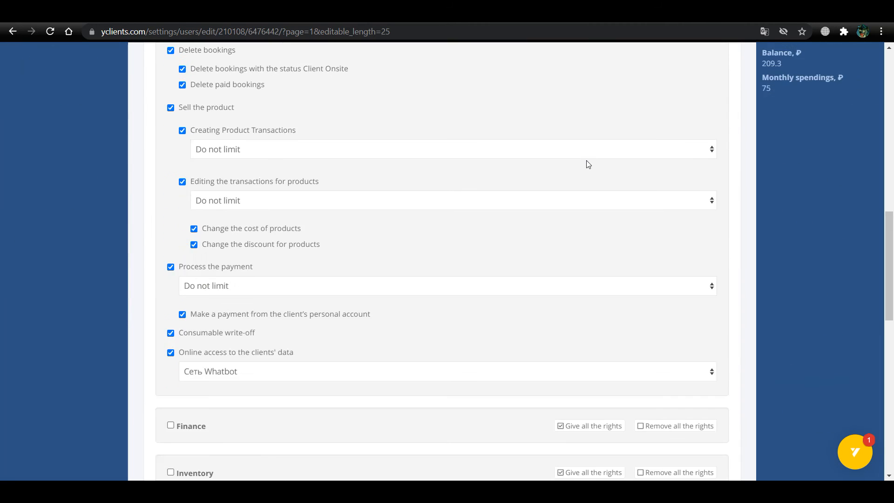
scroll(586, 164, "down", 5)
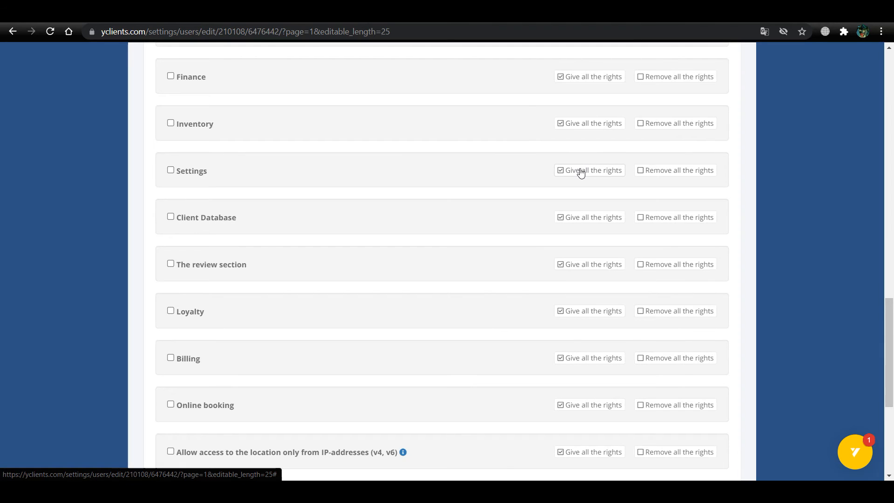
left_click(581, 172)
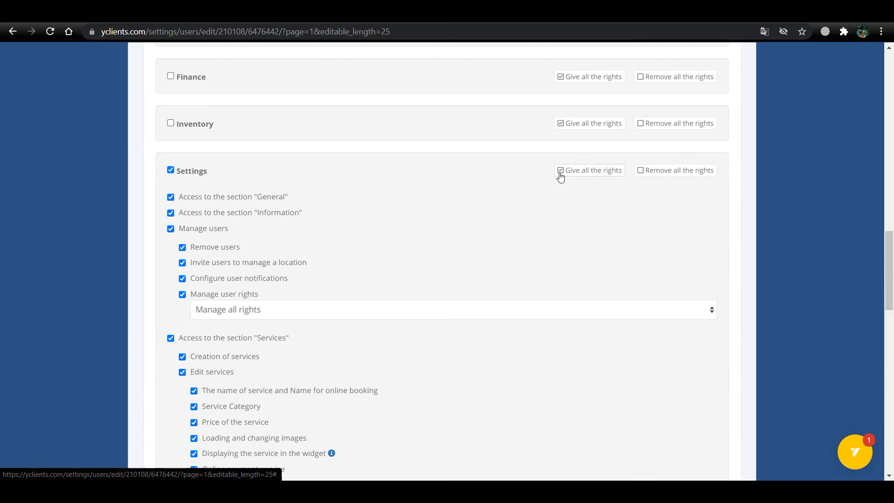
scroll(541, 211, "down", 3)
scroll(538, 214, "down", 12)
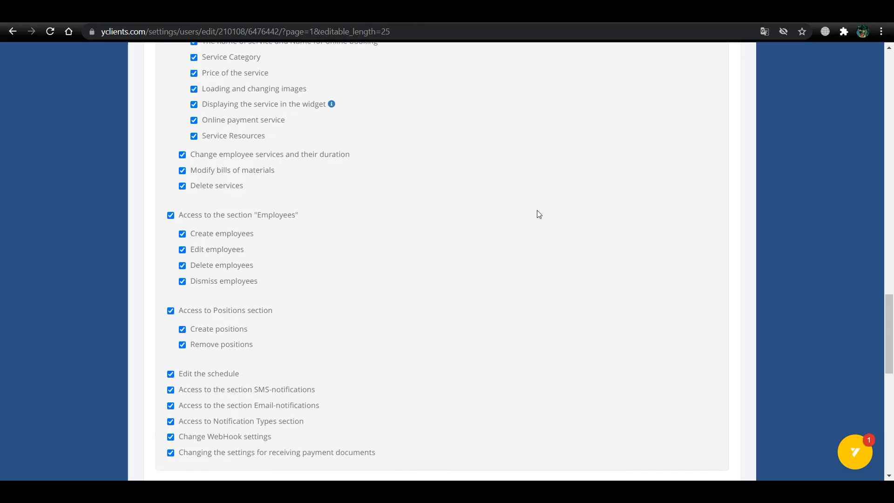
scroll(537, 206, "down", 1)
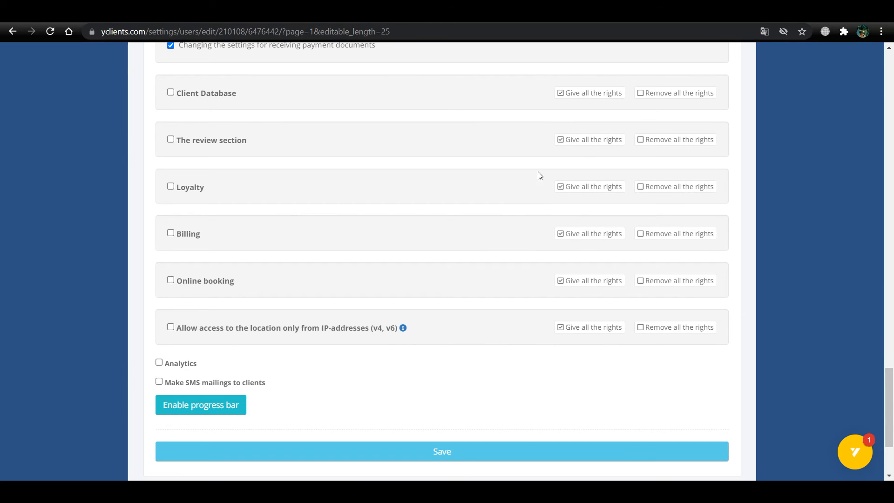
Grant wahelp all Client Database rights except removing and uploading clients
left_click(592, 93)
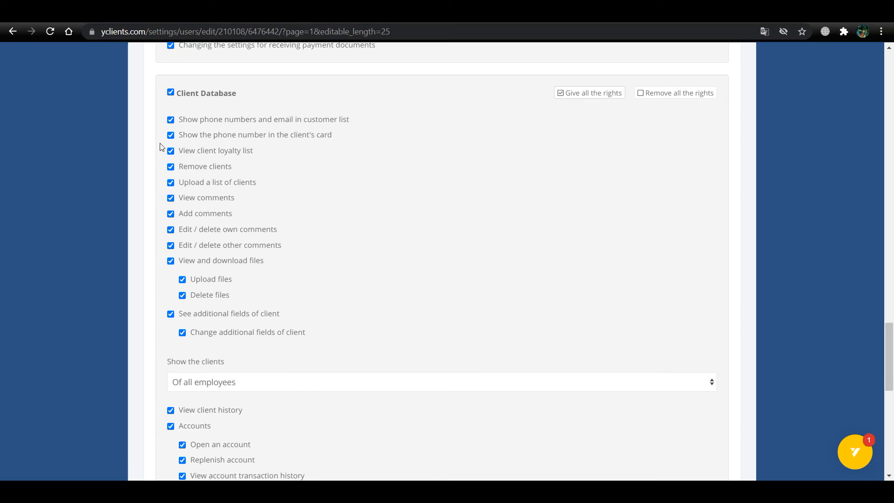
left_click(169, 166)
scroll(426, 212, "down", 6)
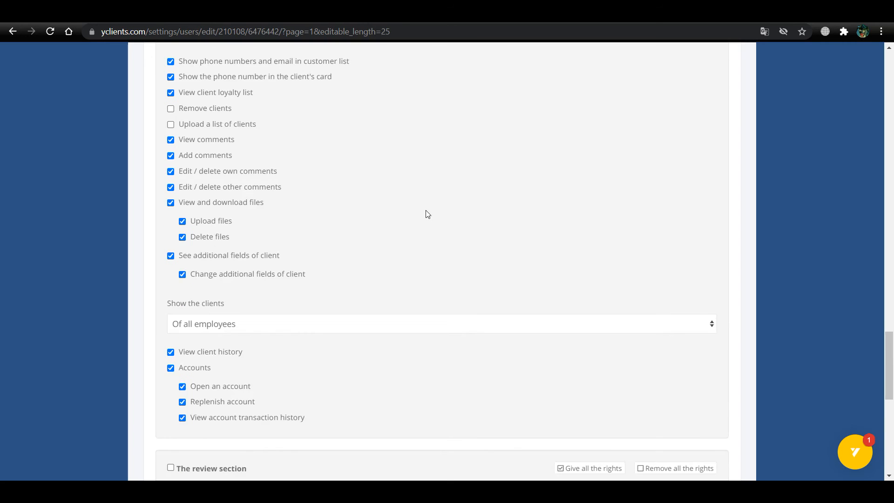
scroll(426, 214, "down", 3)
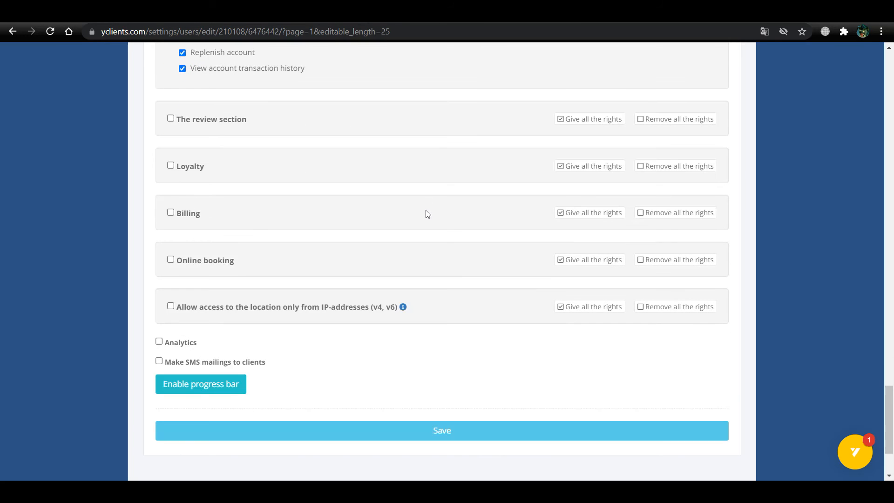
Add full Loyalty and Online booking rights and save wahelp's access rights
left_click(583, 171)
scroll(574, 196, "down", 4)
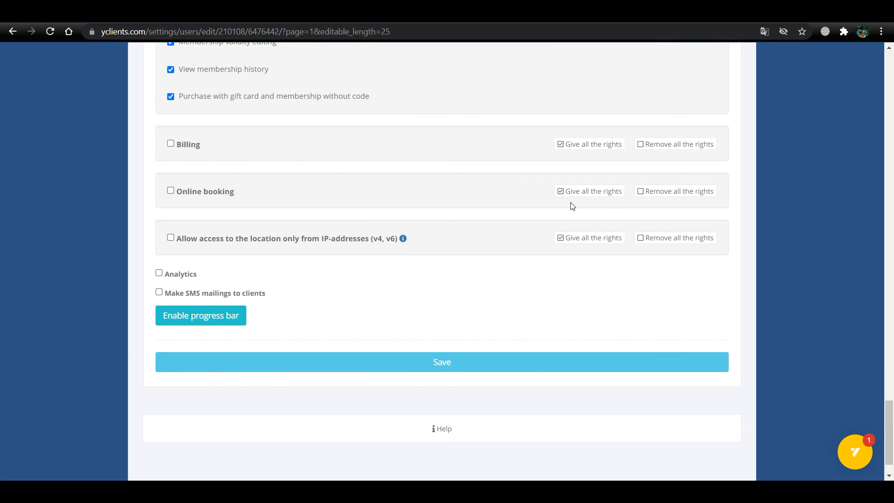
left_click(575, 191)
scroll(504, 219, "down", 3)
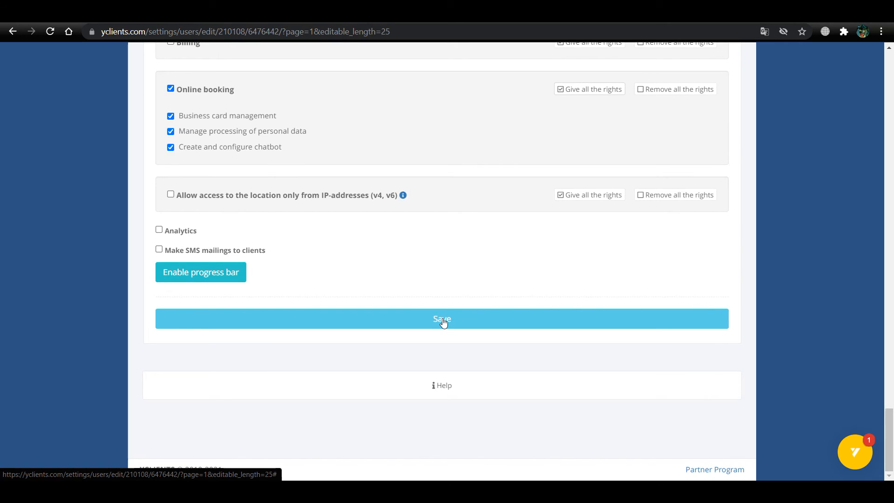
left_click(443, 321)
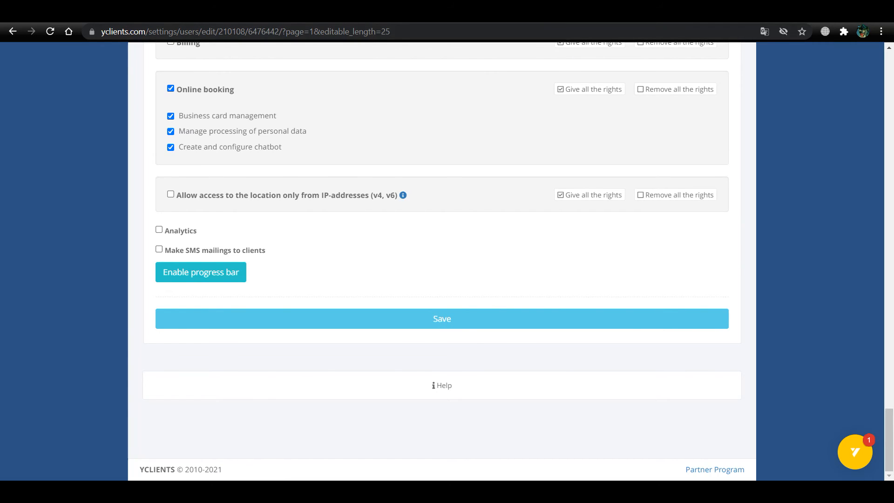
left_click(496, 12)
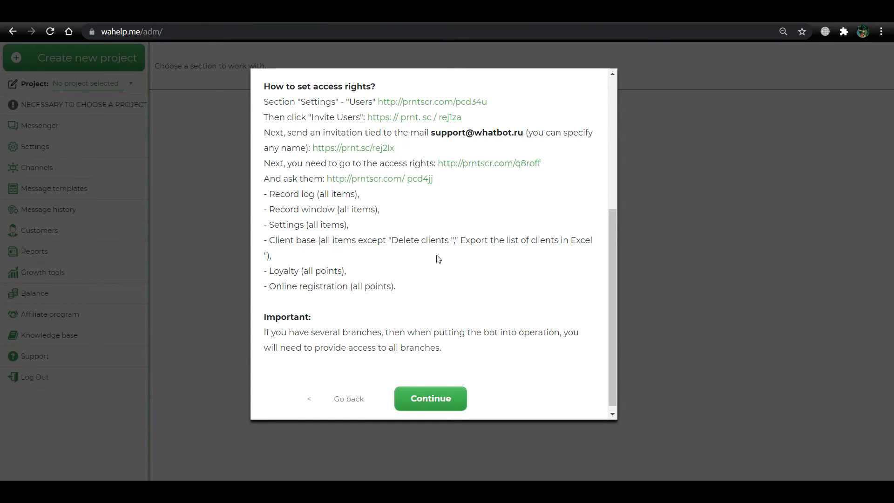
Continue past the access-rights step so Wahelp creates project test12345
left_click(426, 400)
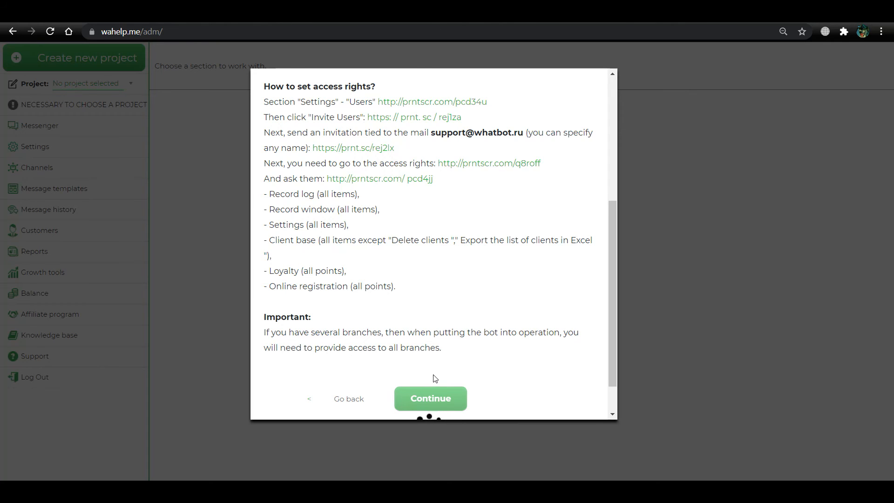